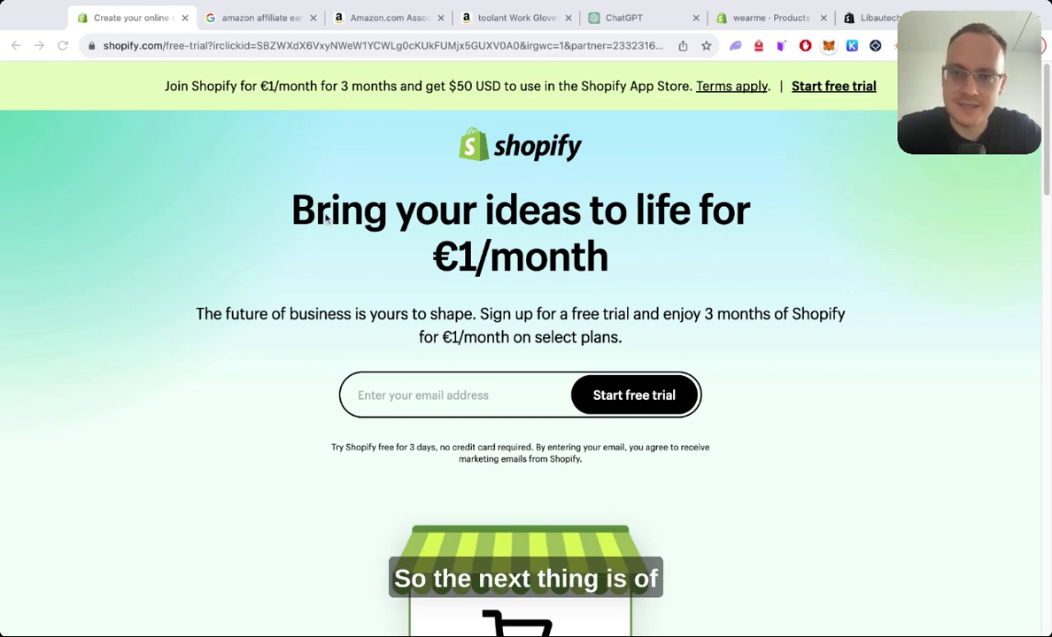
Review the niche commission rates, including Physical Books at 4.50, then view Amazon Associates 30-day earnings.
left_click(259, 17)
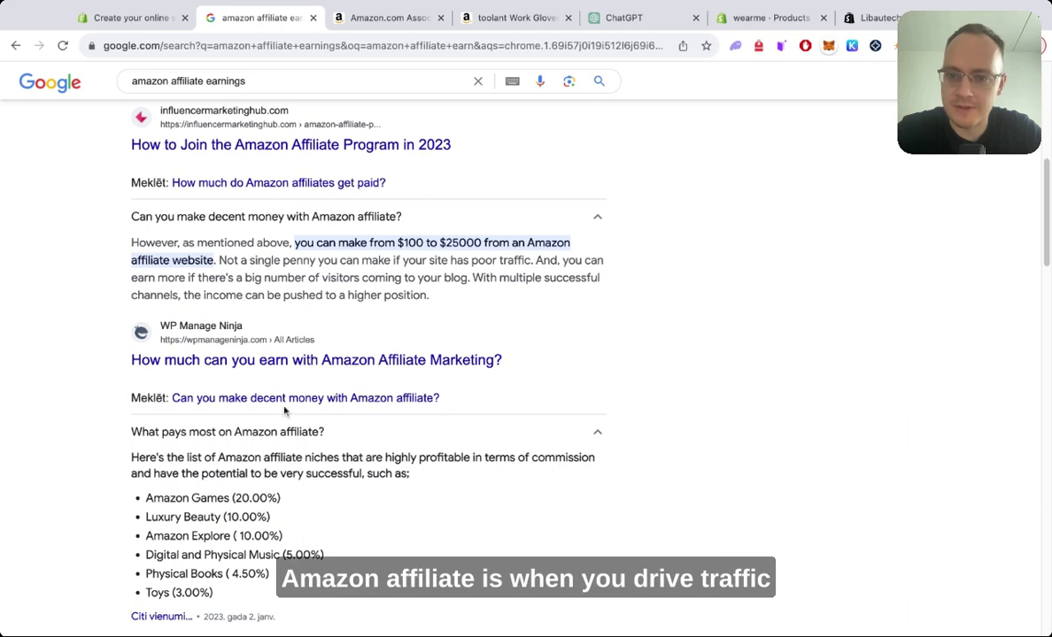
scroll(283, 412, "down", 1)
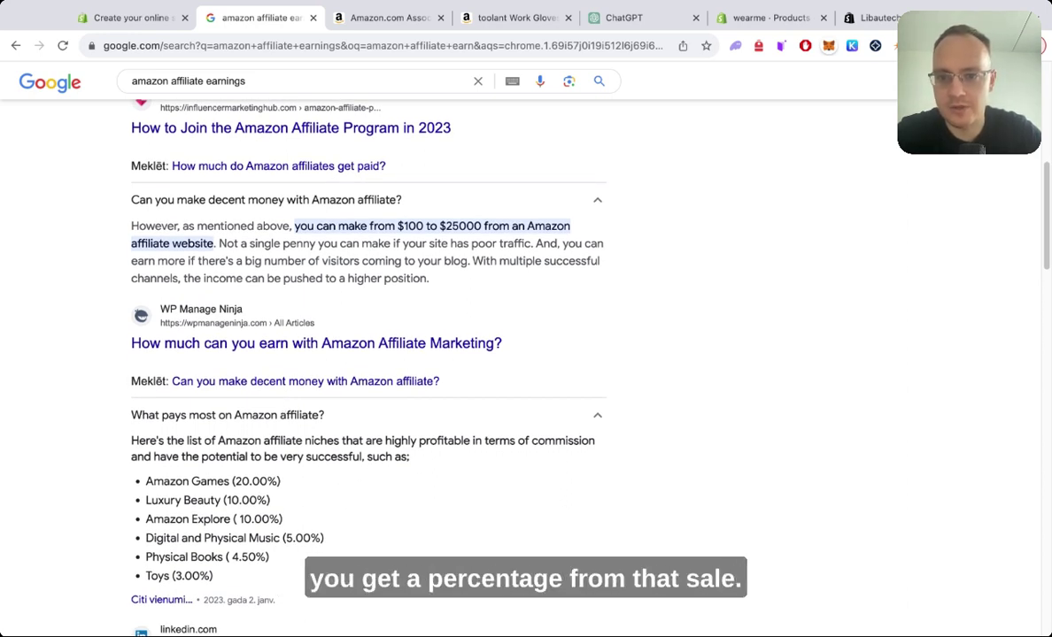
double_click(240, 557)
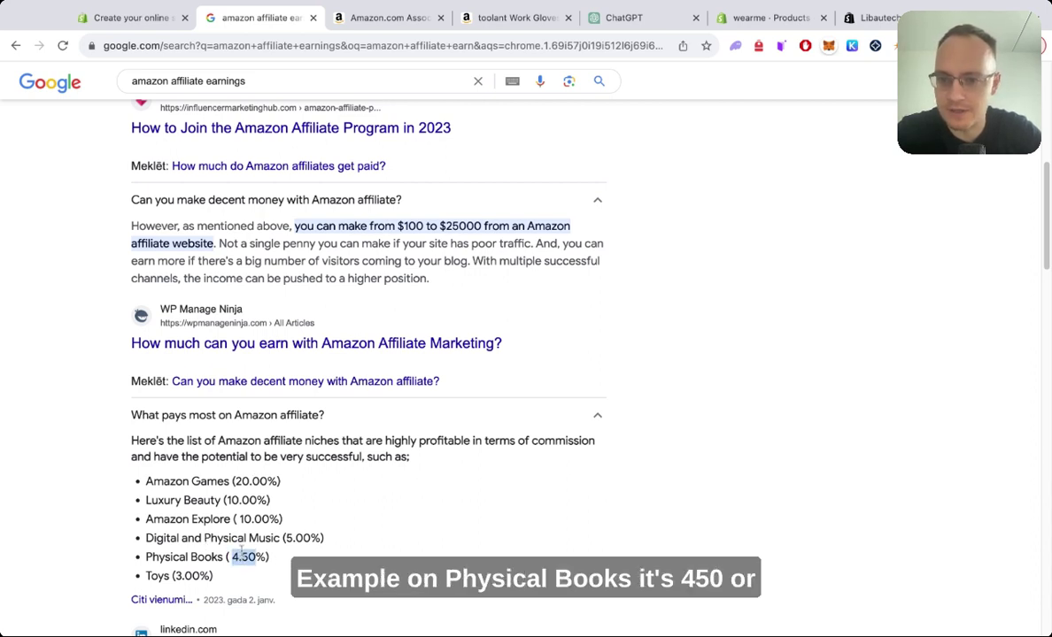
left_click(235, 503)
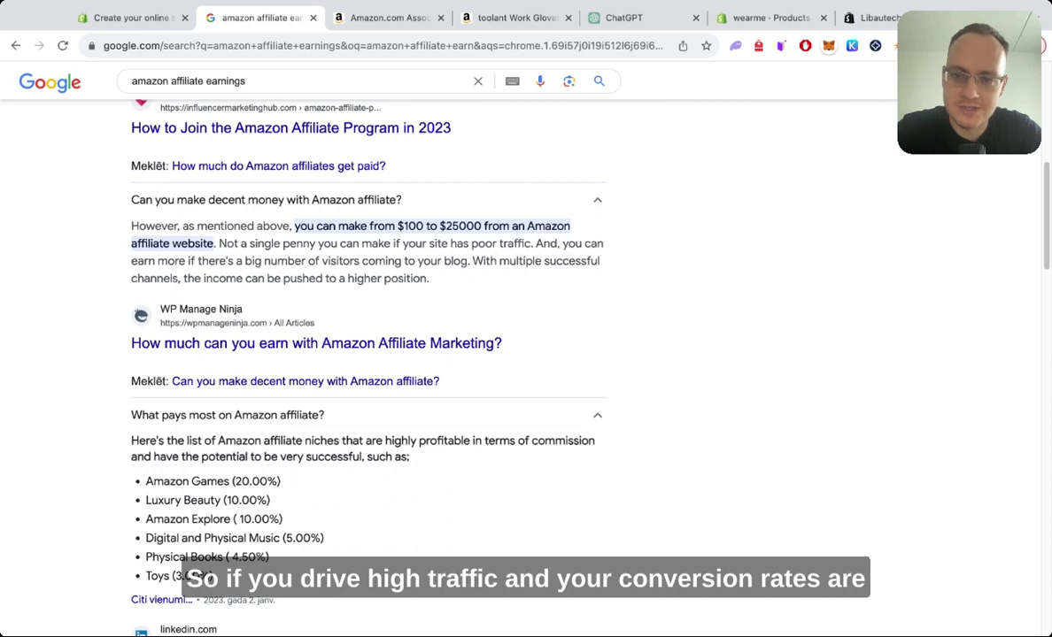
left_click(372, 18)
mouse_move(269, 333)
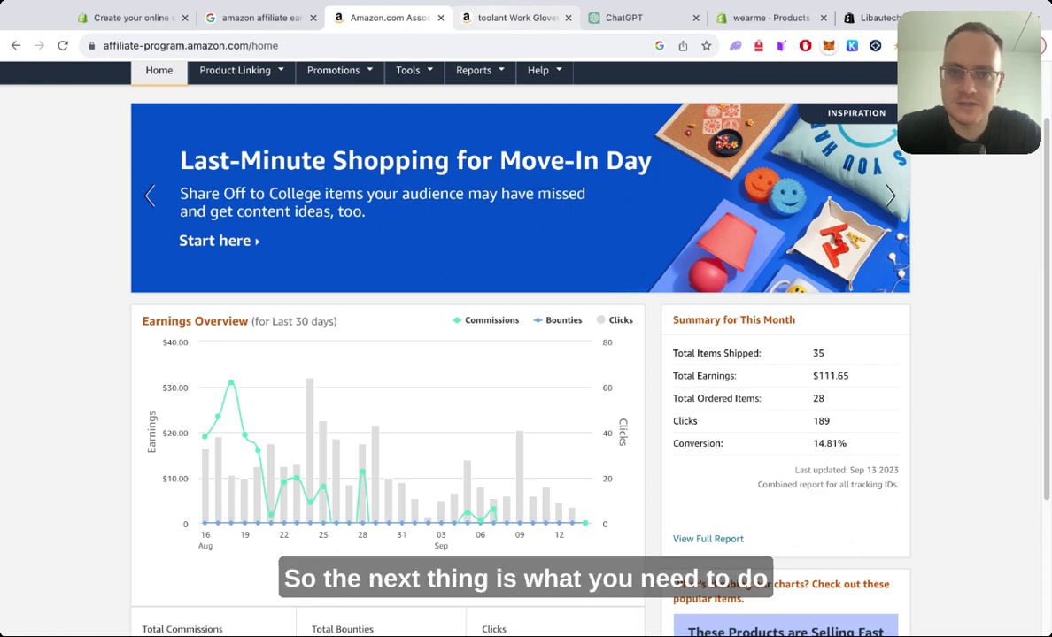
Switch to the Amazon product page for the toolant nitrile work gloves.
key("ctrl+Tab")
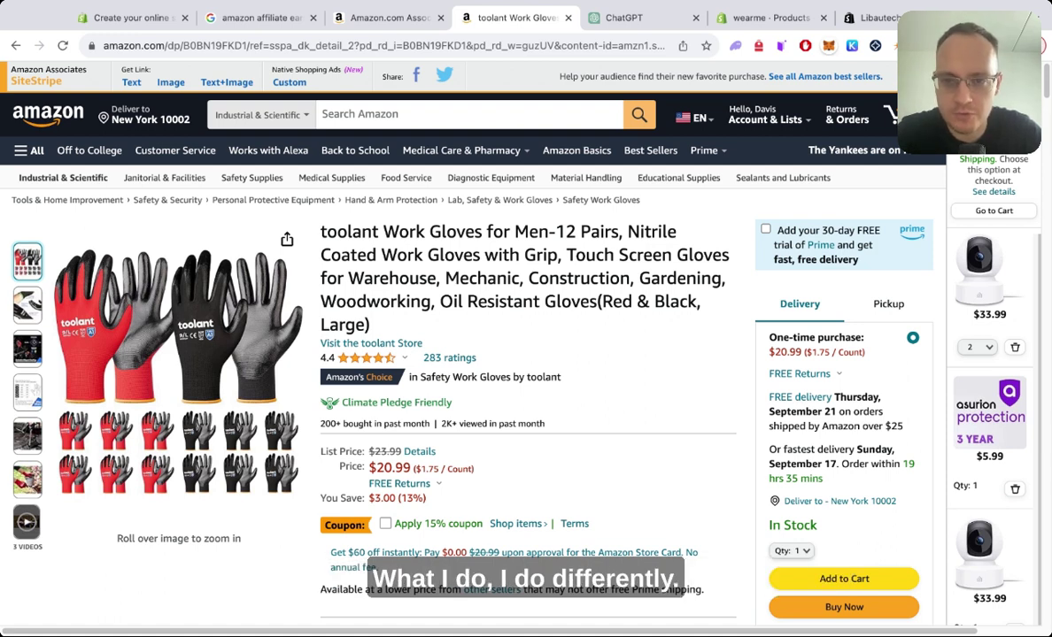
Add 'Headline', the copied toolant gloves title, and 'Description' lines to the ChatGPT prompt.
triple_click(467, 279)
key("ctrl+c")
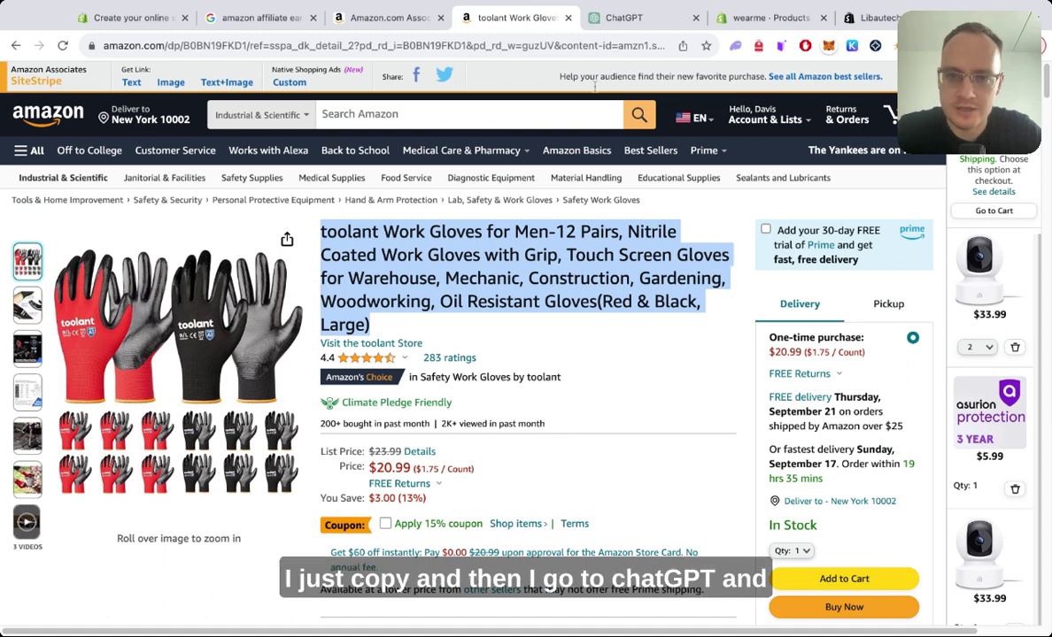
left_click(630, 21)
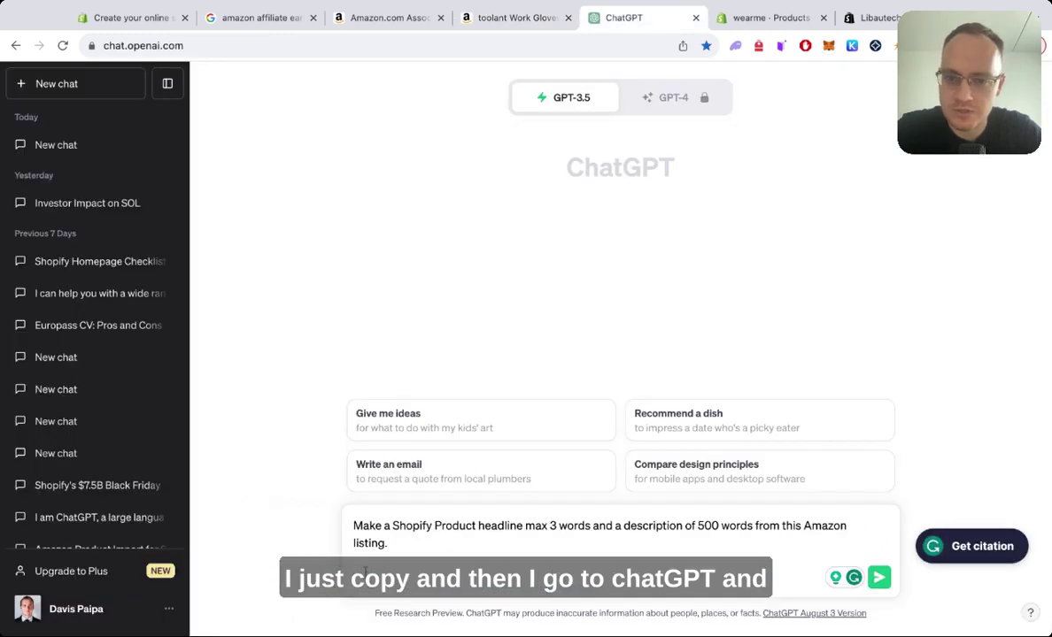
left_click(392, 563)
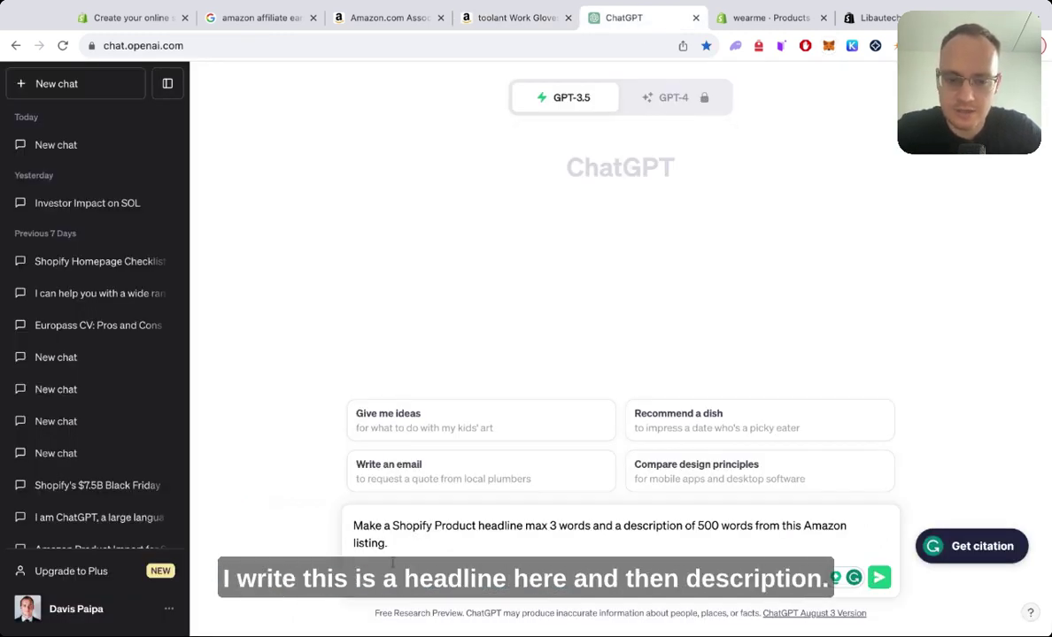
key("shift+Return")
type("Headline")
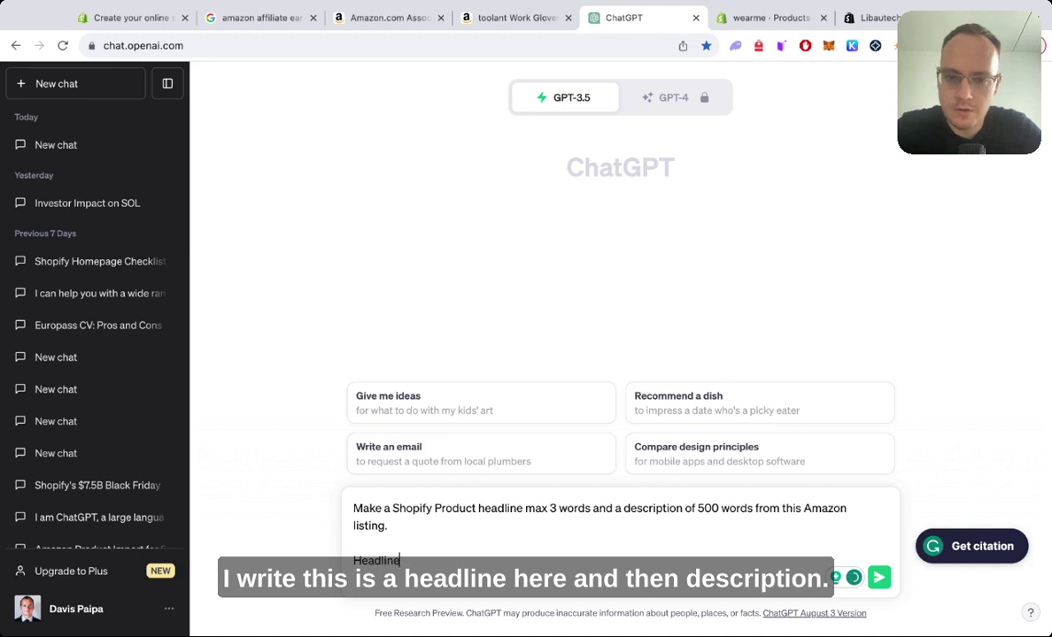
key("shift+Return")
key("shift+Return")
key("ctrl+v")
key("shift+Return")
key("shift+Return")
type("De")
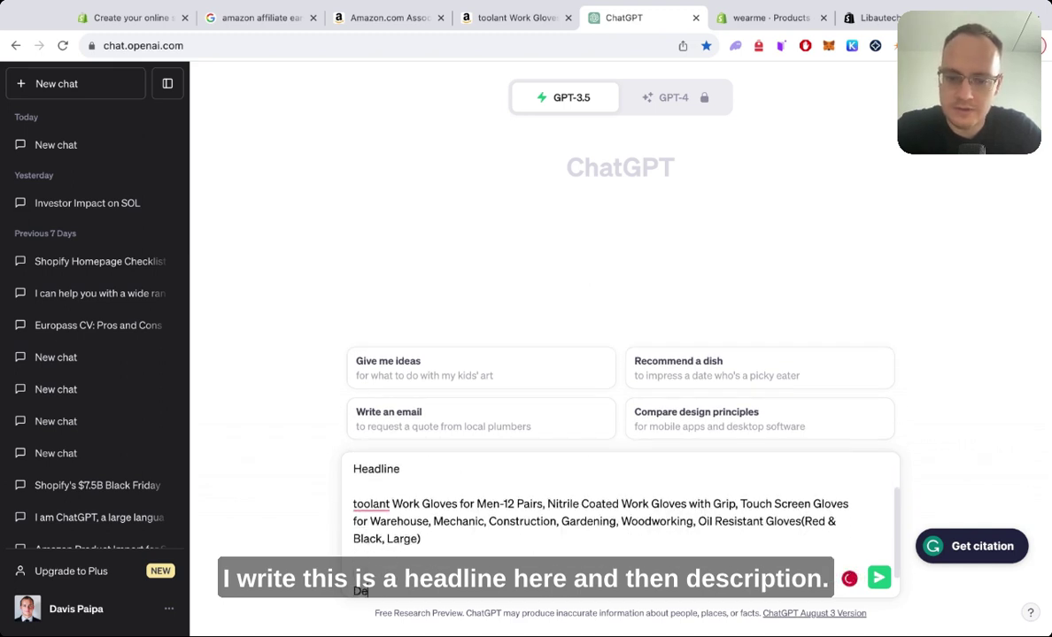
type("scription")
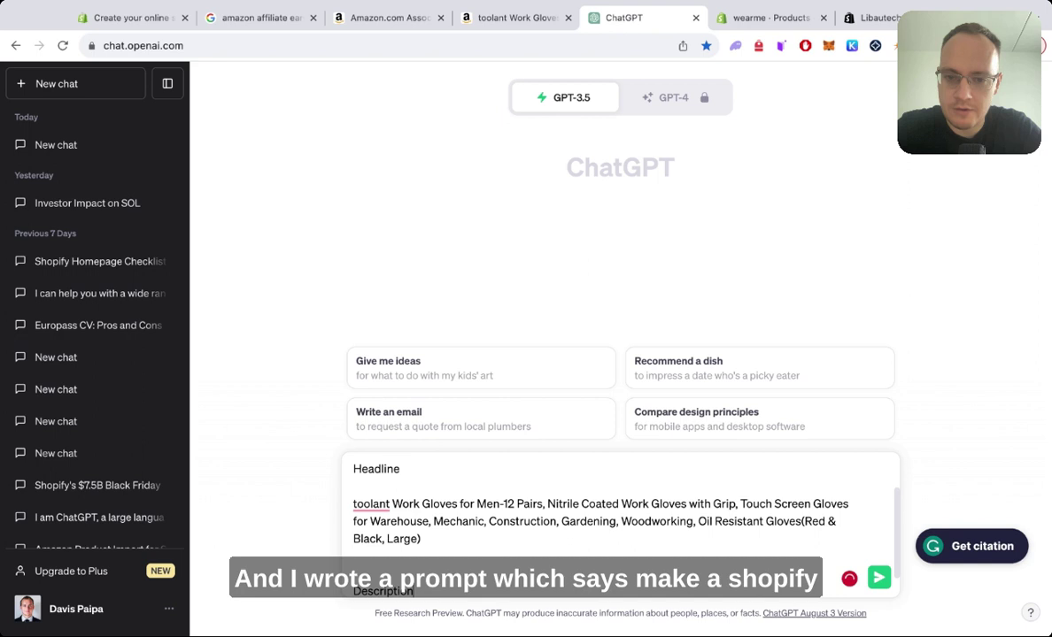
scroll(456, 512, "up", 2)
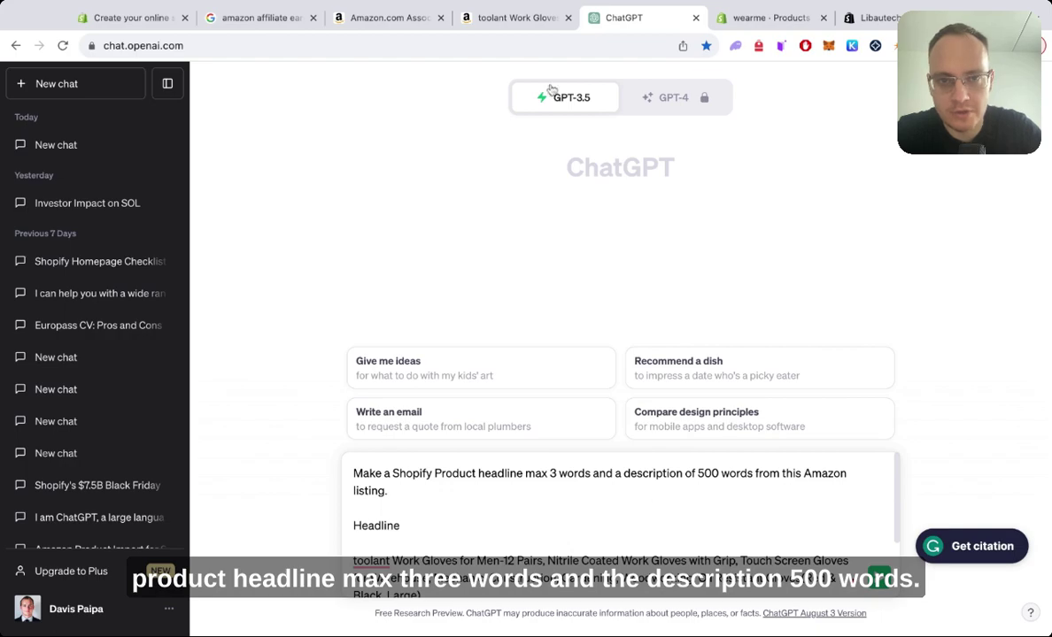
Select and copy the About this item bullets from the Amazon gloves listing.
left_click(505, 20)
scroll(493, 324, "down", 4)
scroll(493, 324, "up", 3)
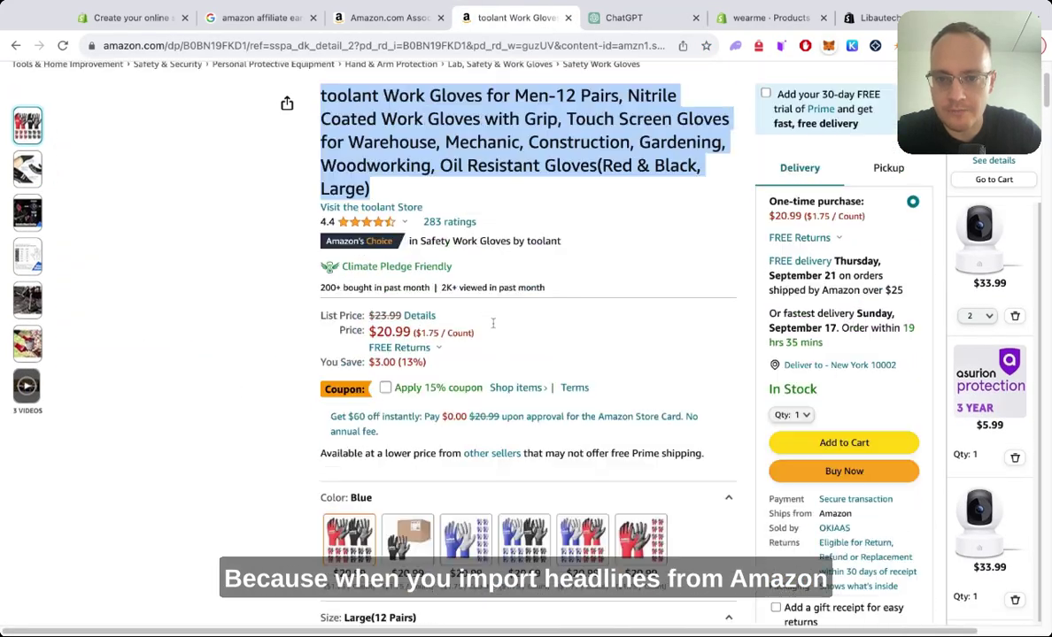
scroll(443, 301, "up", 2)
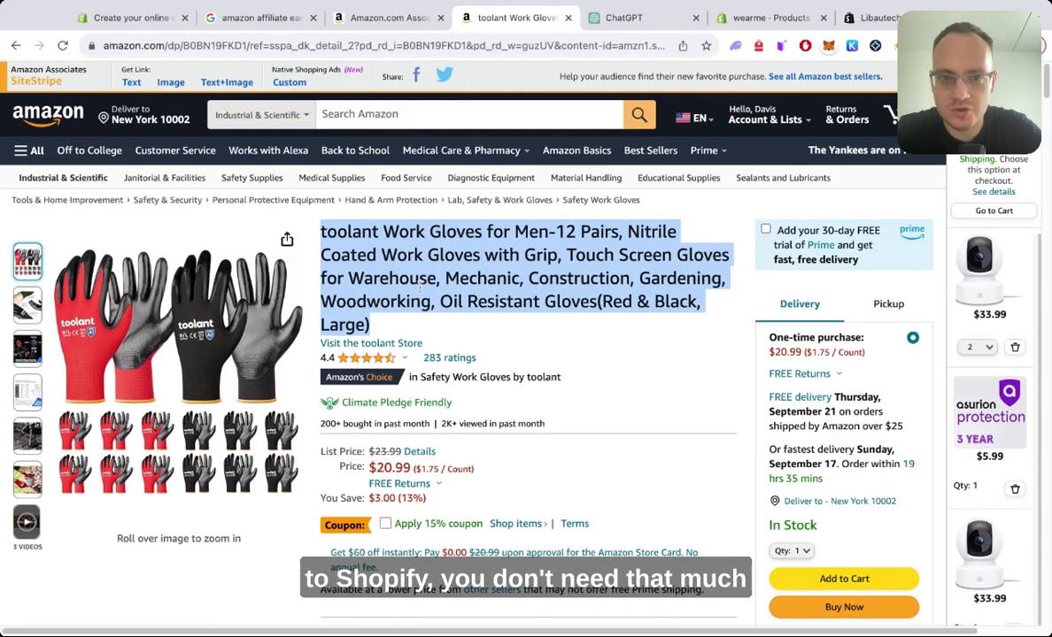
scroll(419, 287, "down", 3)
scroll(420, 286, "down", 7)
scroll(419, 287, "down", 5)
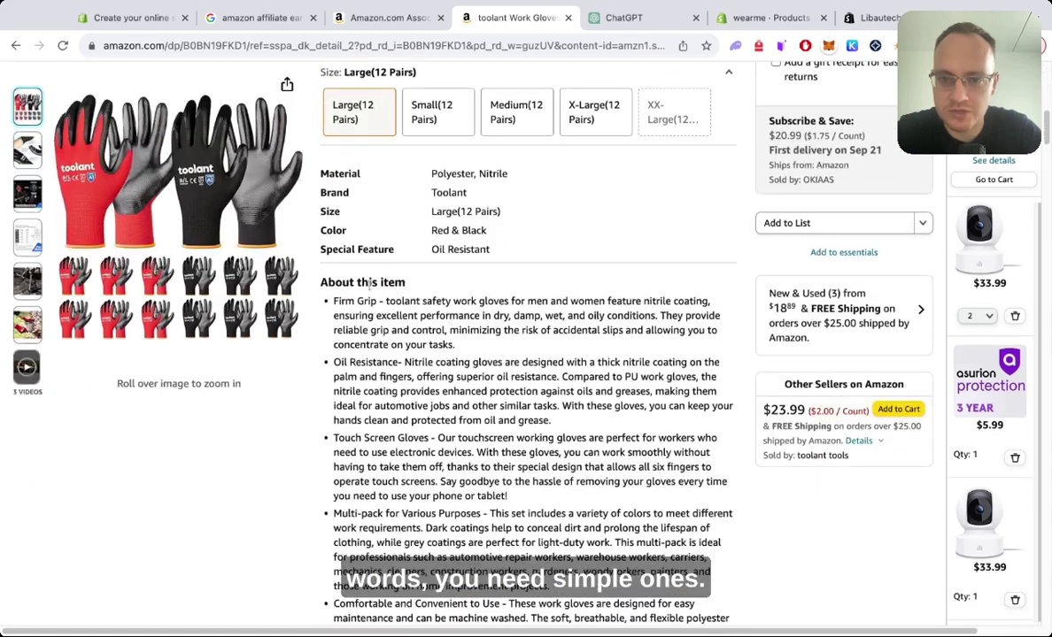
left_click_drag(332, 302, 400, 452)
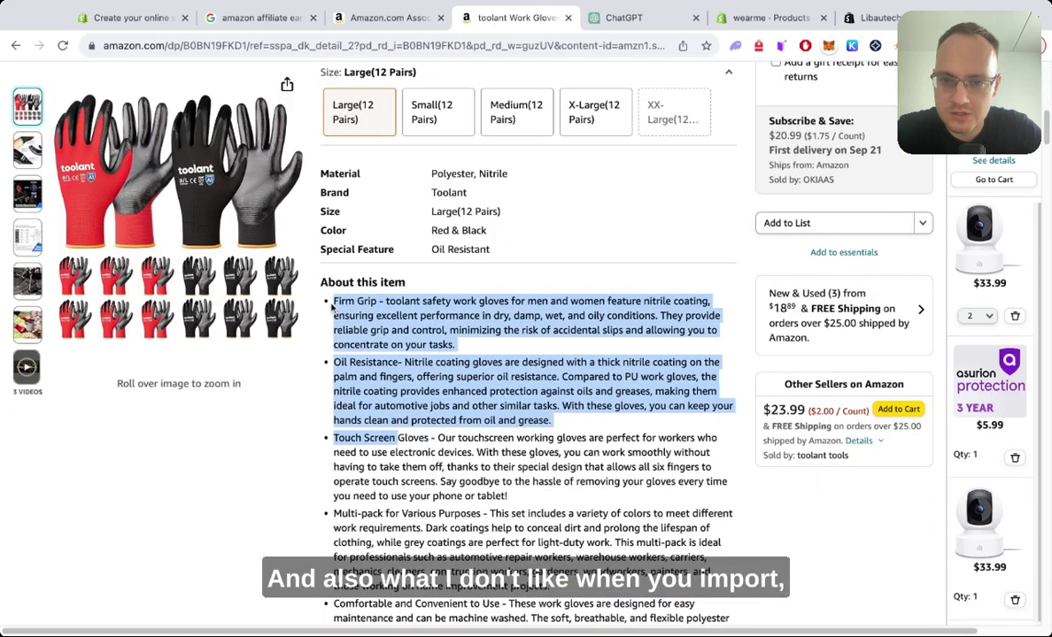
left_click(310, 287)
scroll(687, 477, "down", 4)
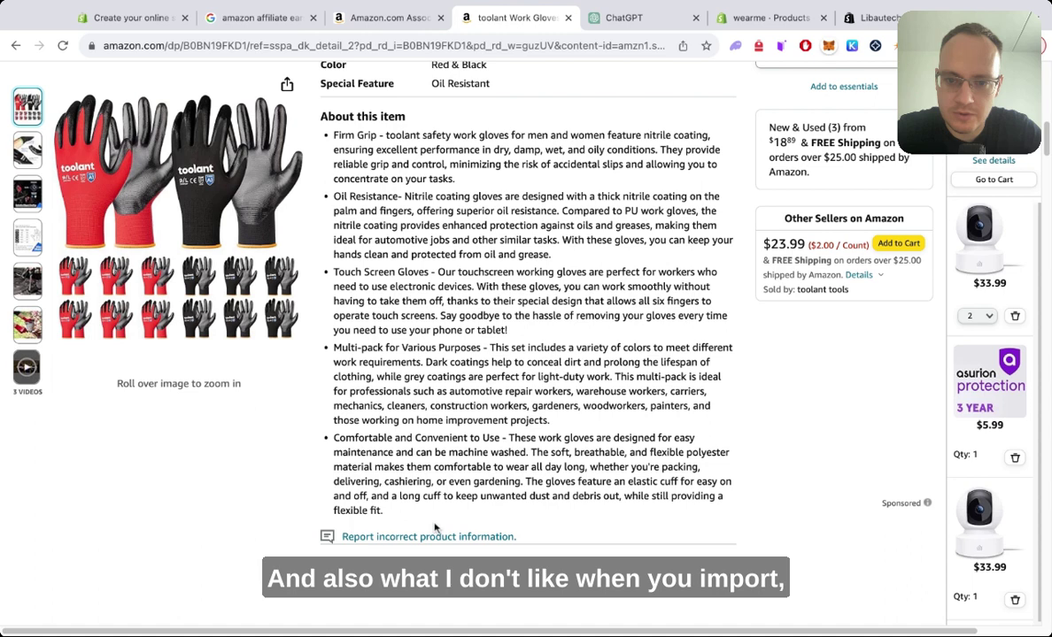
left_click_drag(394, 518, 333, 133)
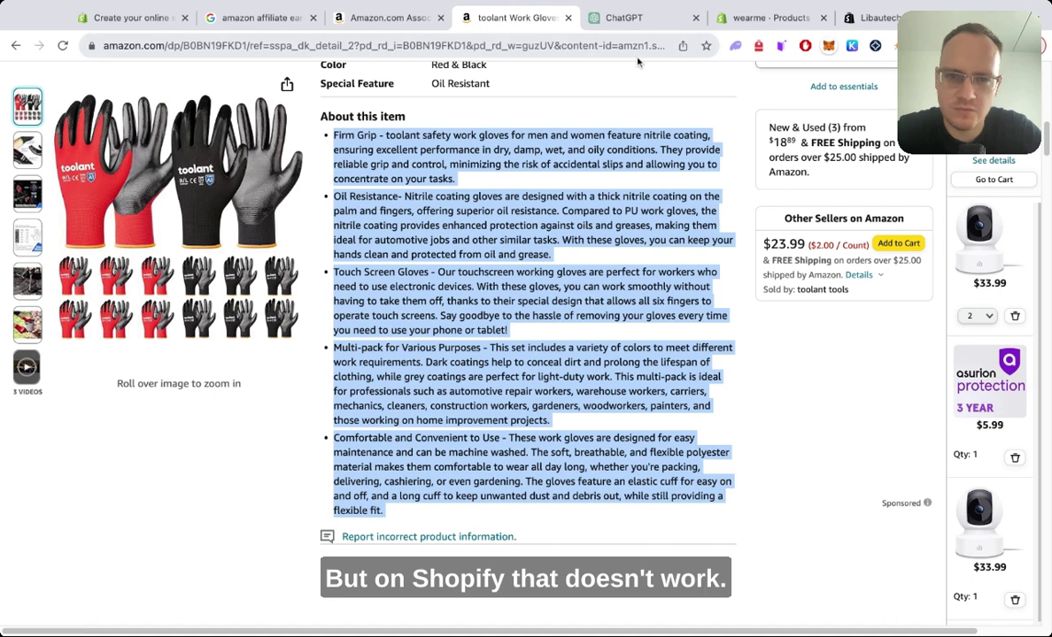
Paste the bullets under Description in ChatGPT and send the prompt.
left_click(624, 17)
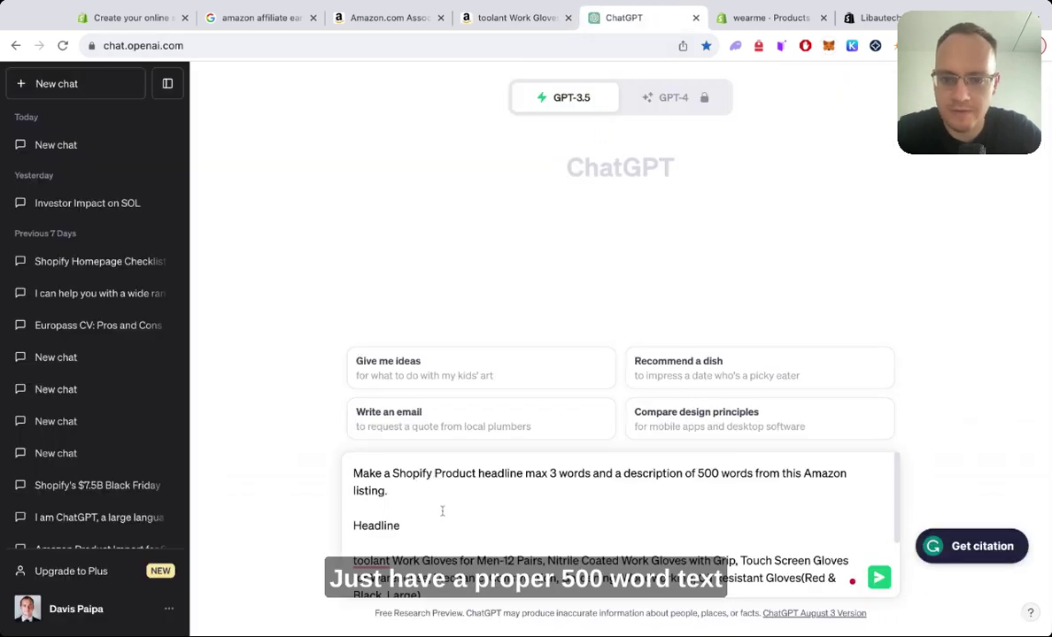
scroll(442, 511, "down", 2)
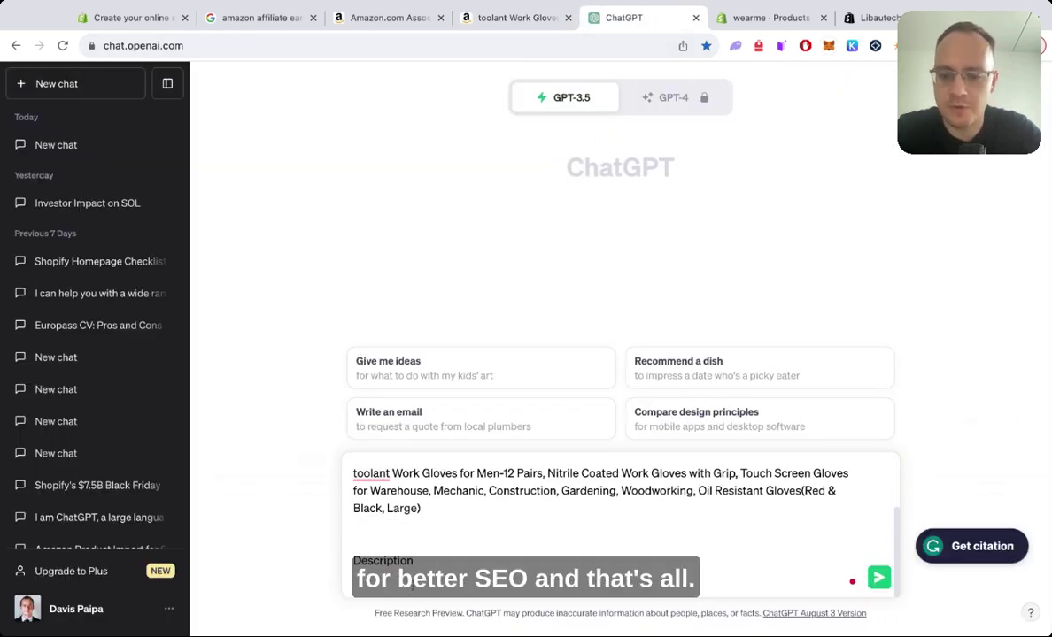
scroll(634, 529, "down", 5)
key("Return")
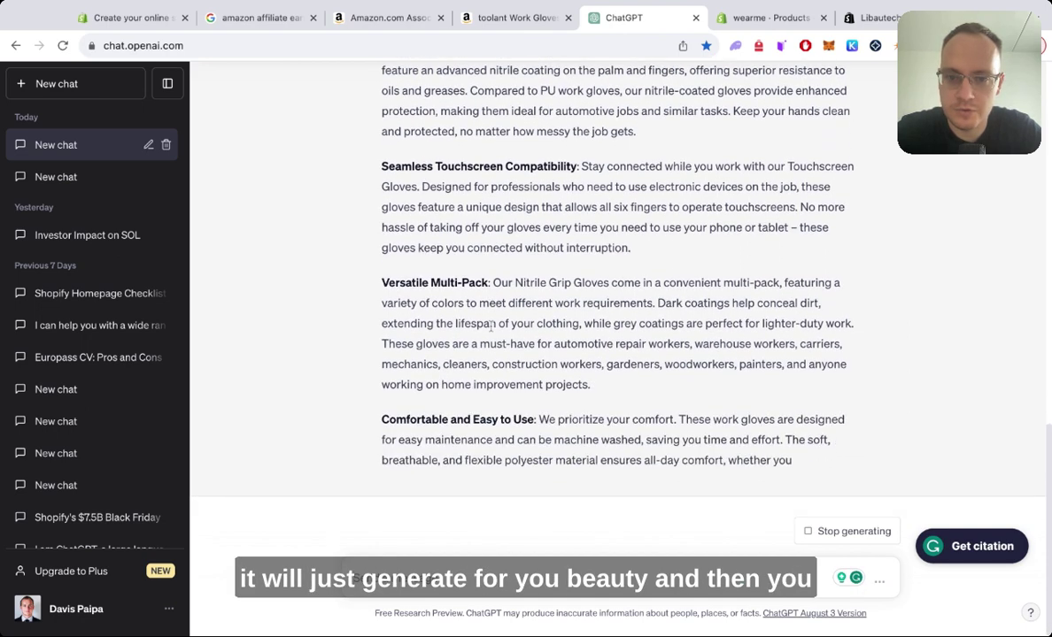
Start a new wearme product, check the app listing, then open Libautech: Amazon Buy Button.
left_click(766, 18)
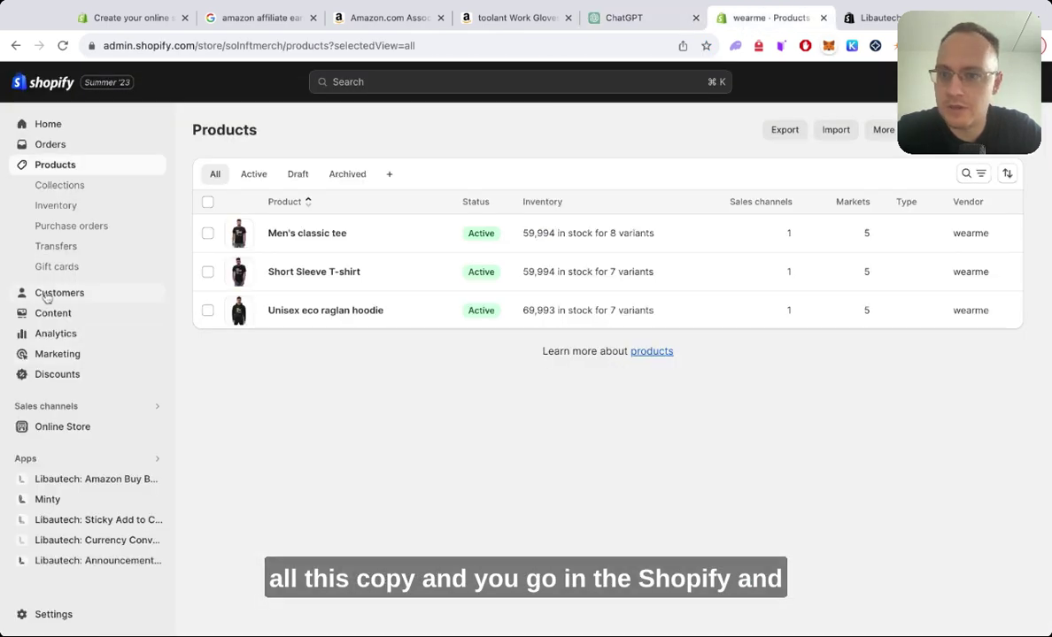
left_click(974, 129)
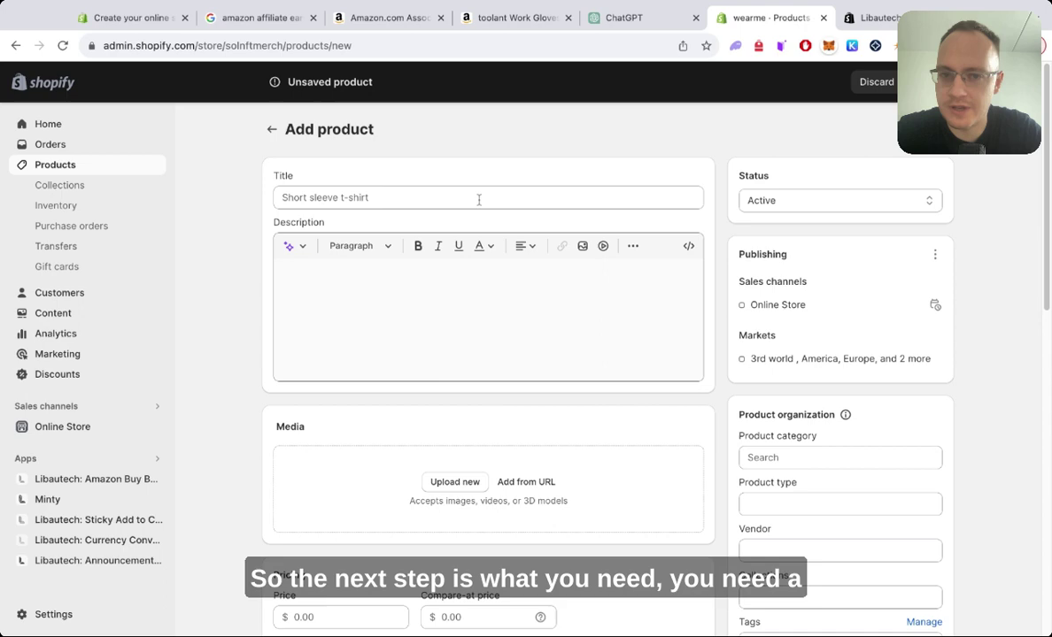
left_click(859, 17)
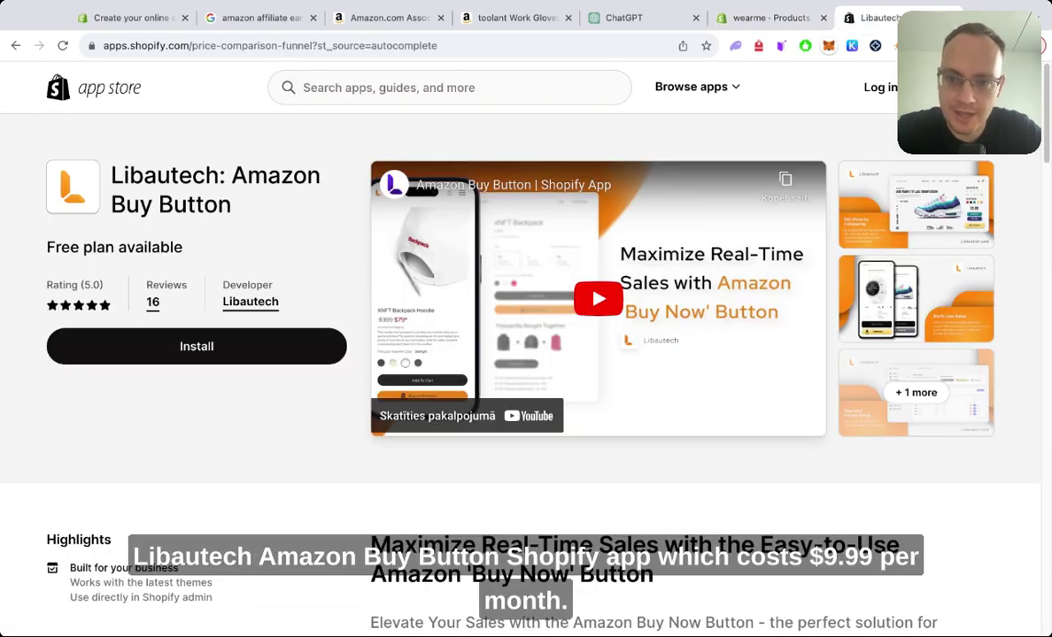
scroll(324, 425, "down", 10)
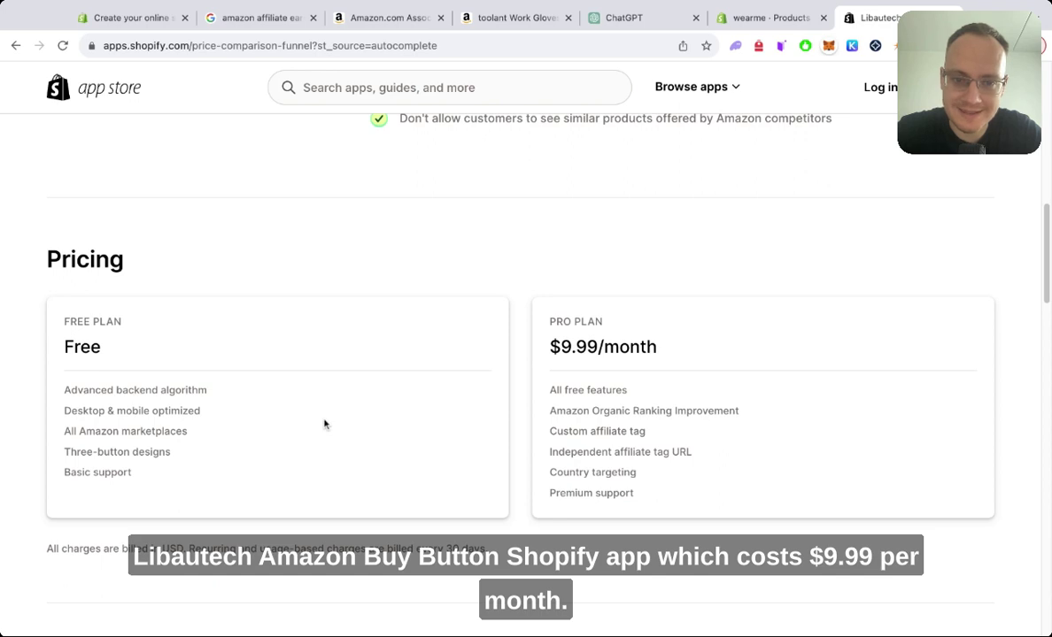
scroll(324, 424, "up", 10)
left_click(770, 18)
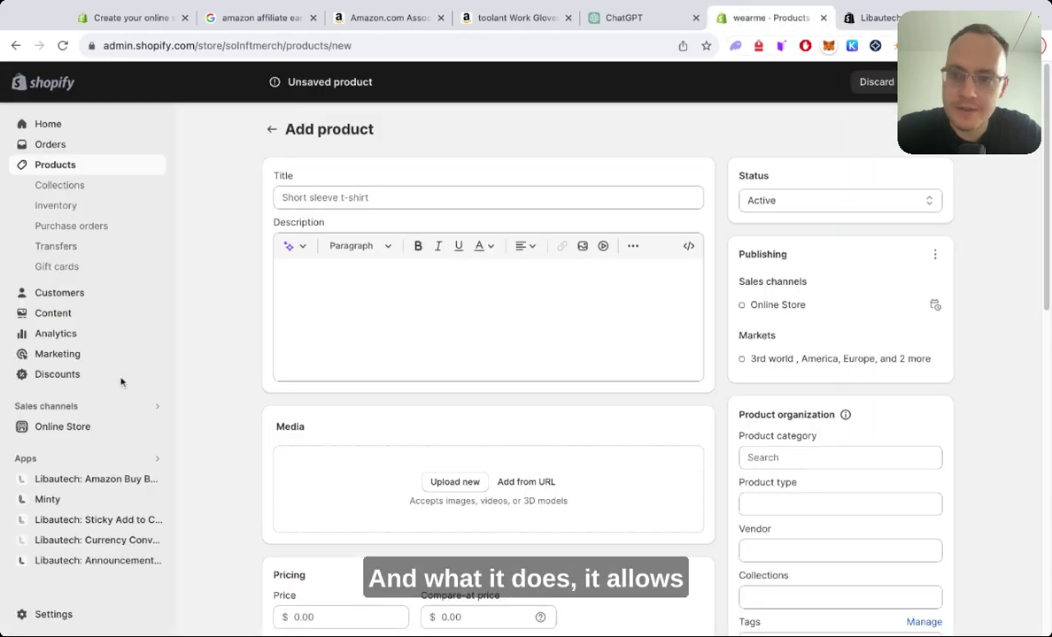
left_click(87, 480)
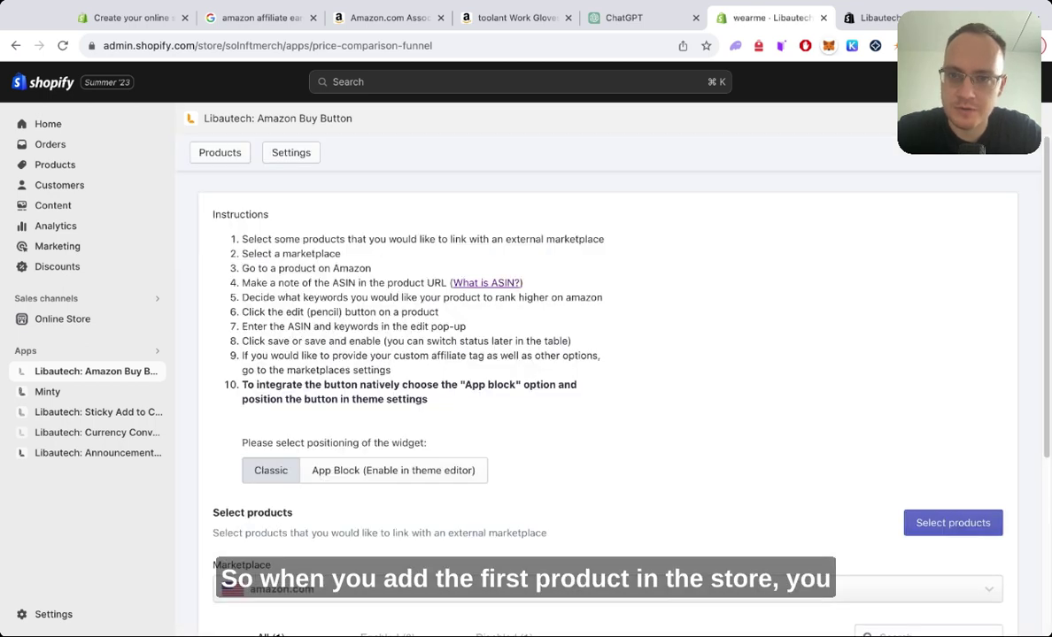
scroll(293, 303, "down", 3)
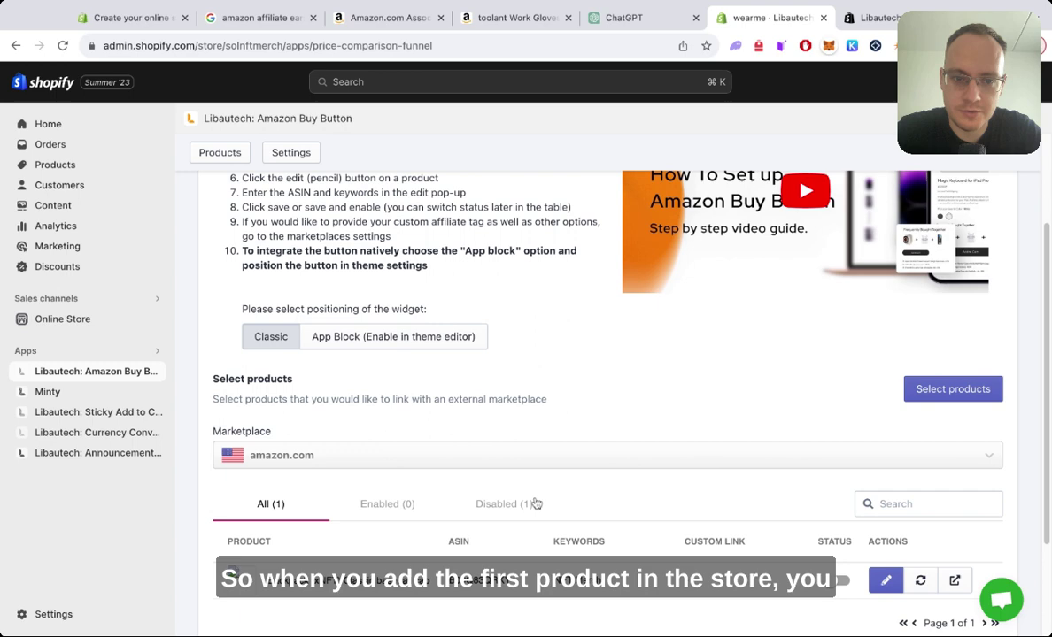
left_click(514, 456)
left_click(551, 394)
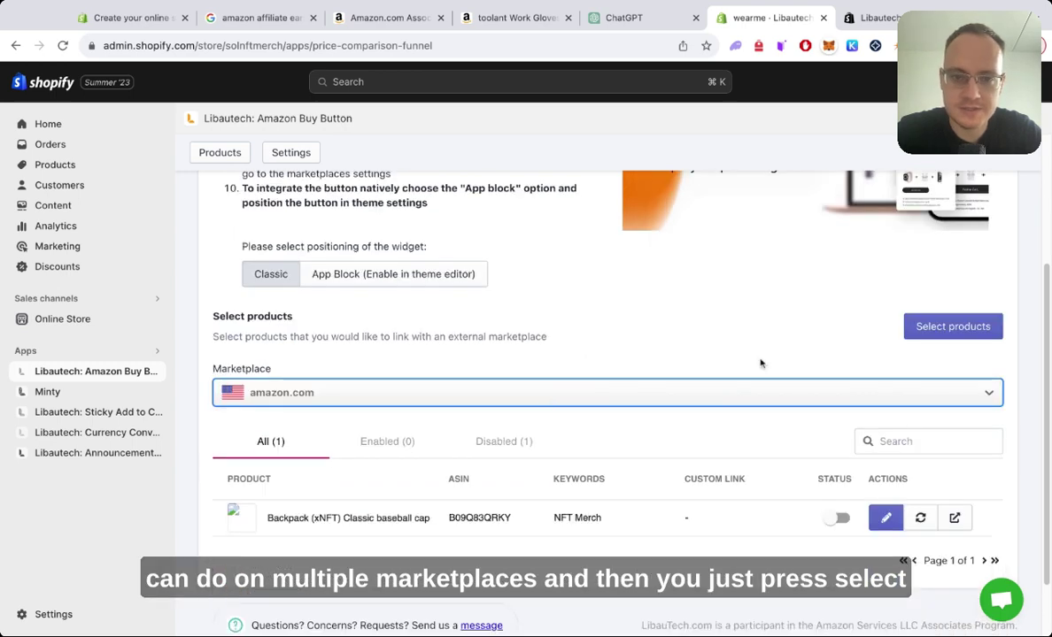
left_click(934, 332)
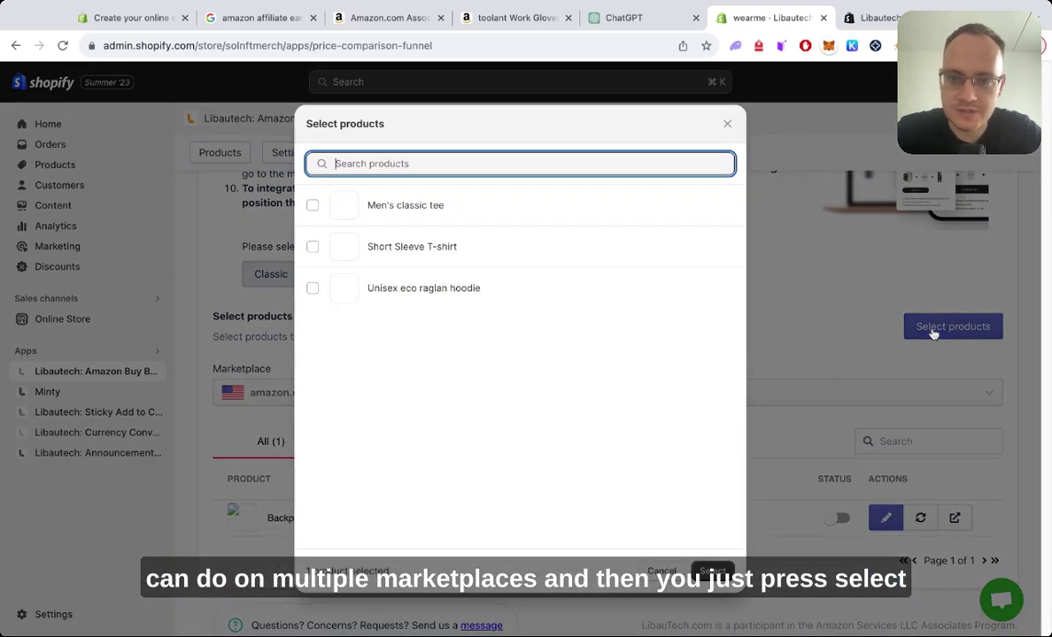
left_click(392, 217)
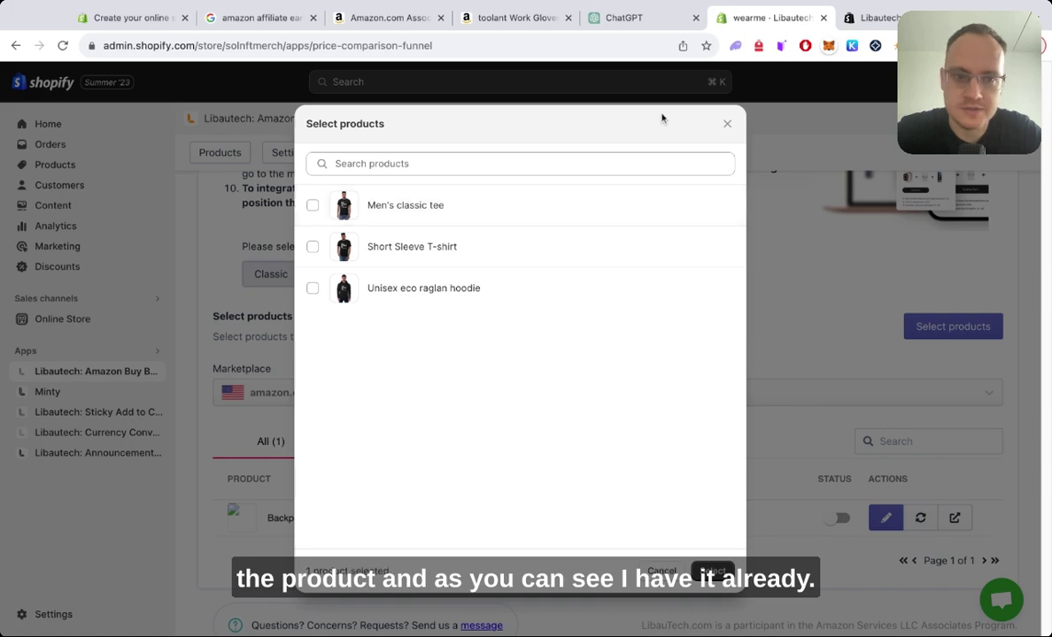
left_click(726, 123)
left_click(893, 528)
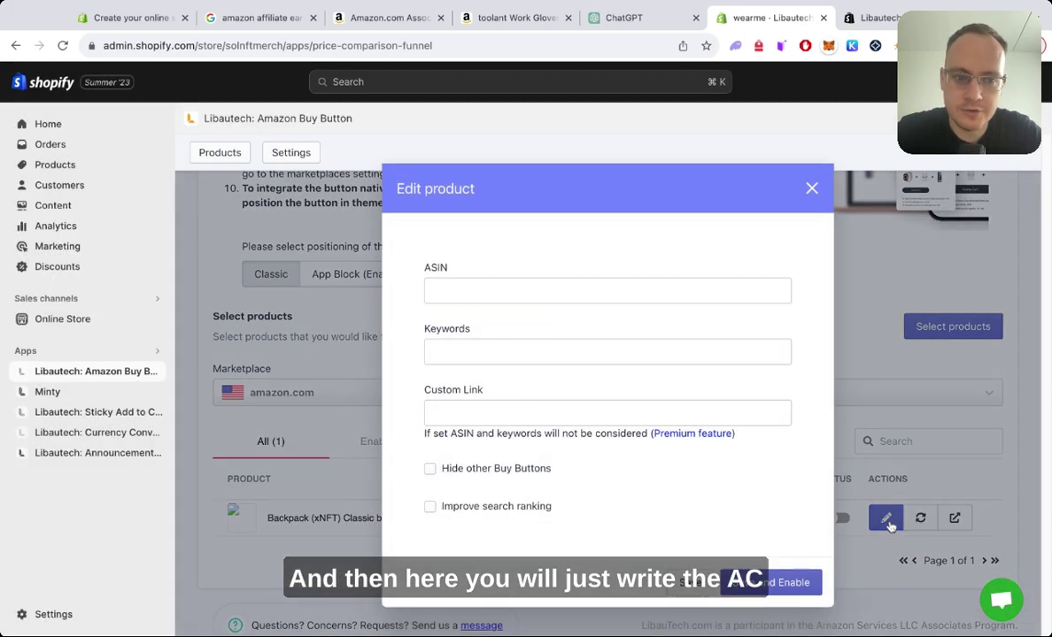
left_click(508, 18)
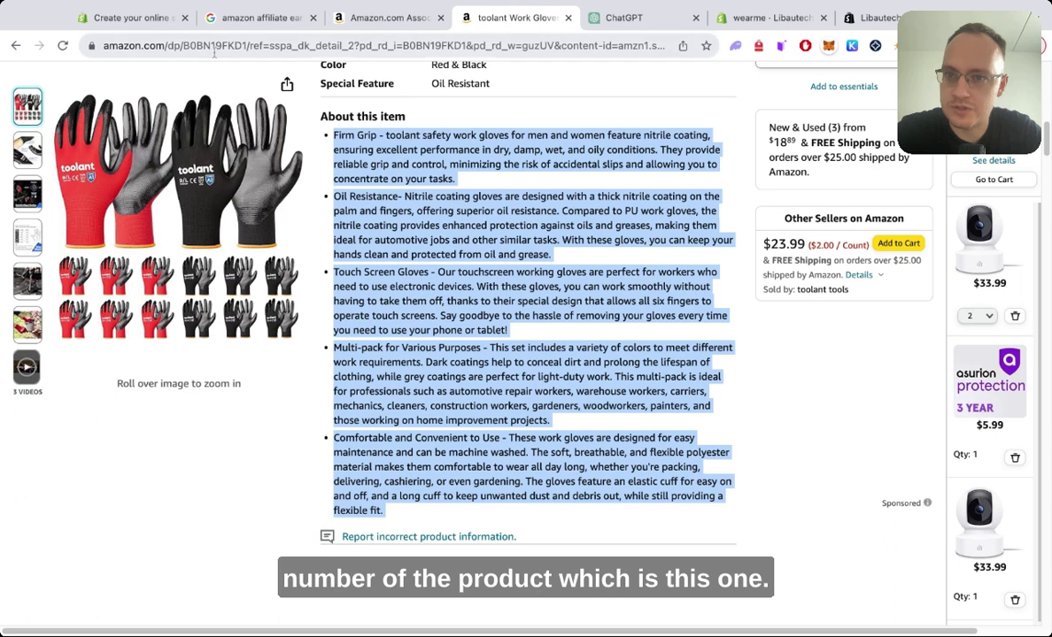
double_click(212, 46)
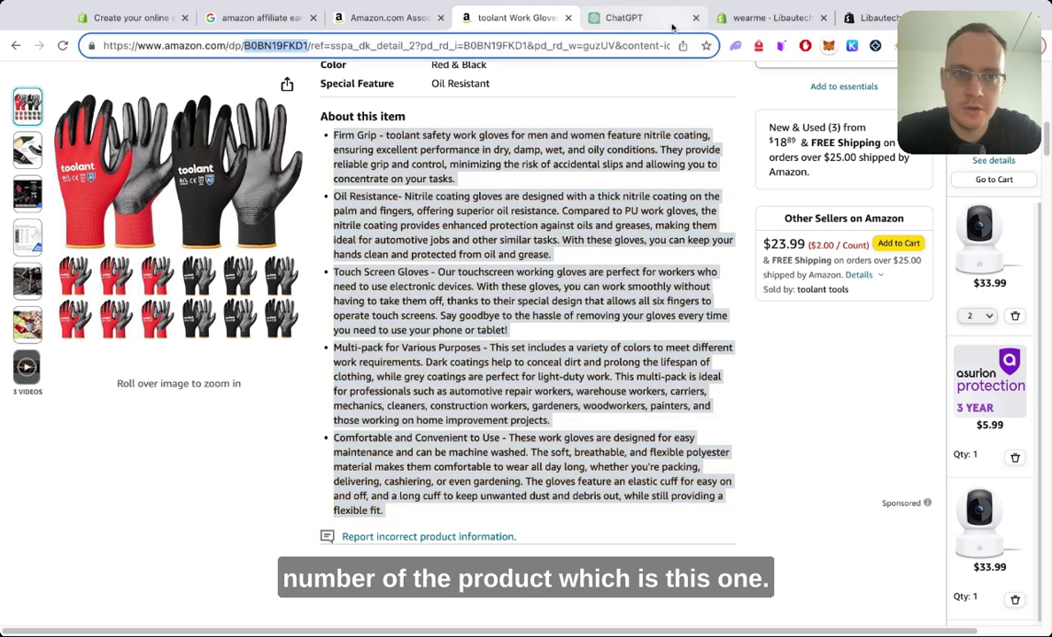
left_click(718, 17)
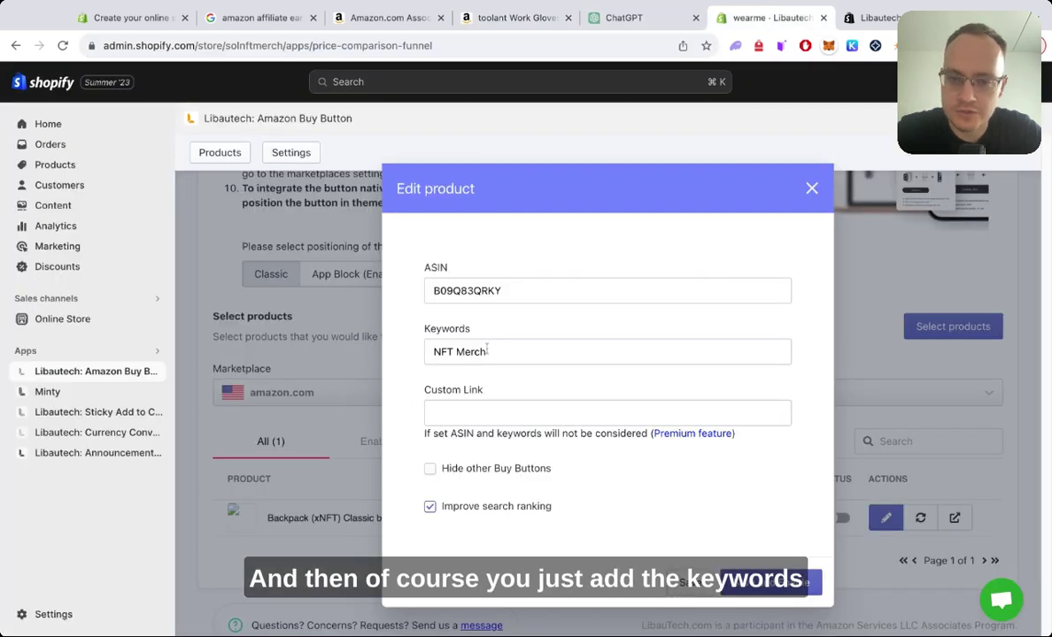
triple_click(451, 351)
left_click(488, 413)
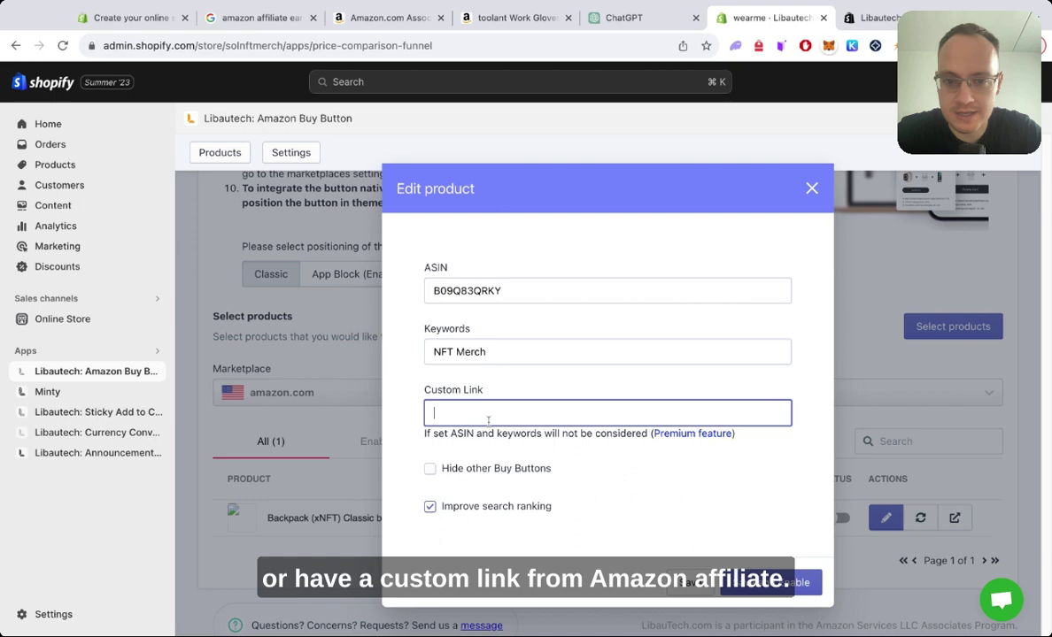
left_click(754, 164)
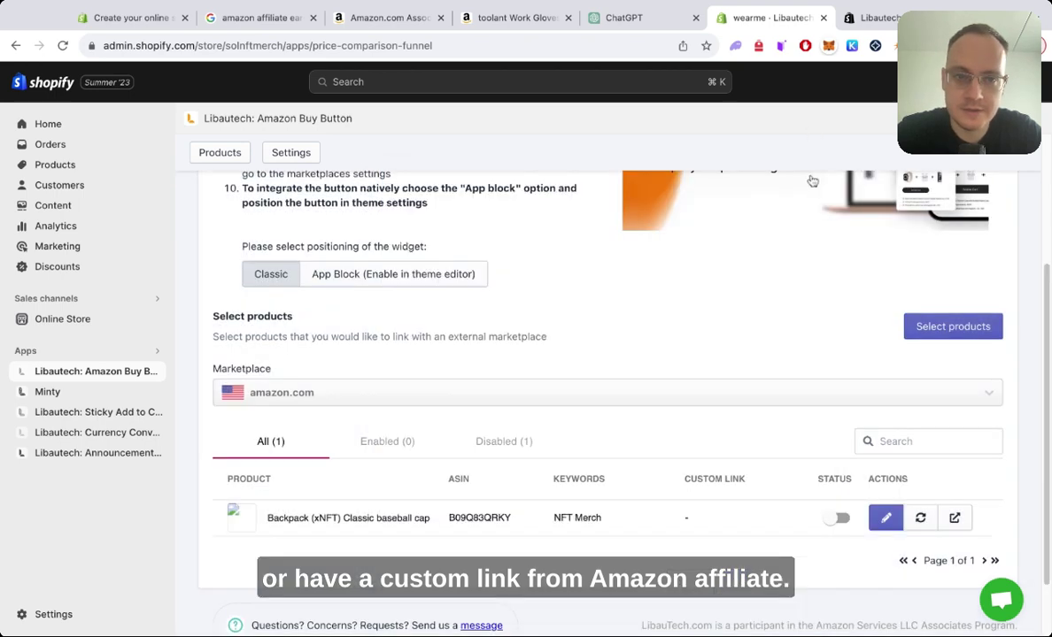
Review the amazon_com marketplace button settings (United States and Sweden) in the app's Settings.
left_click(291, 152)
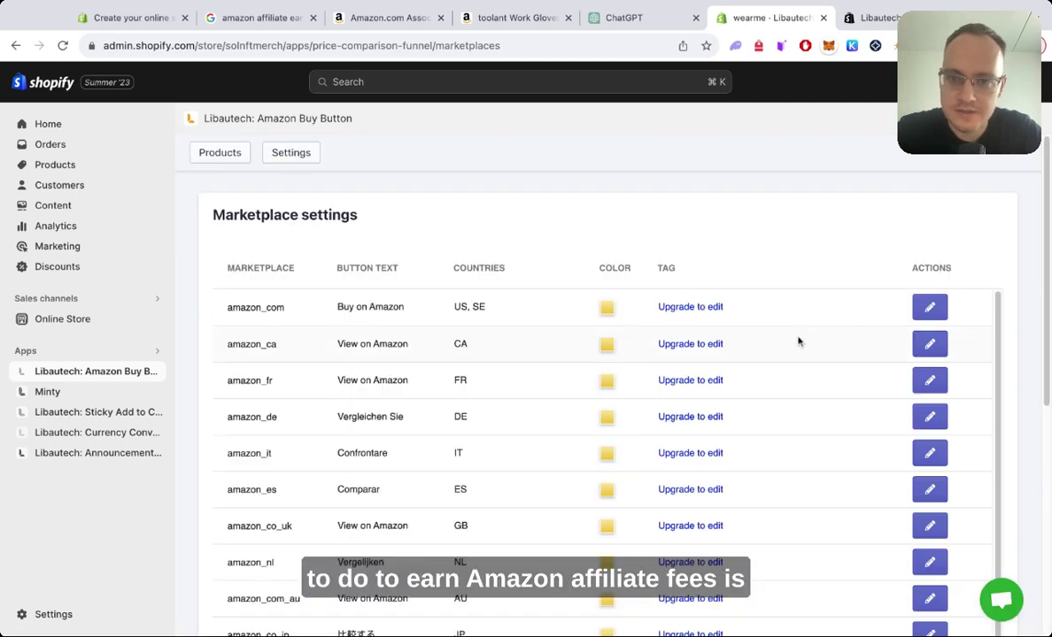
left_click(928, 308)
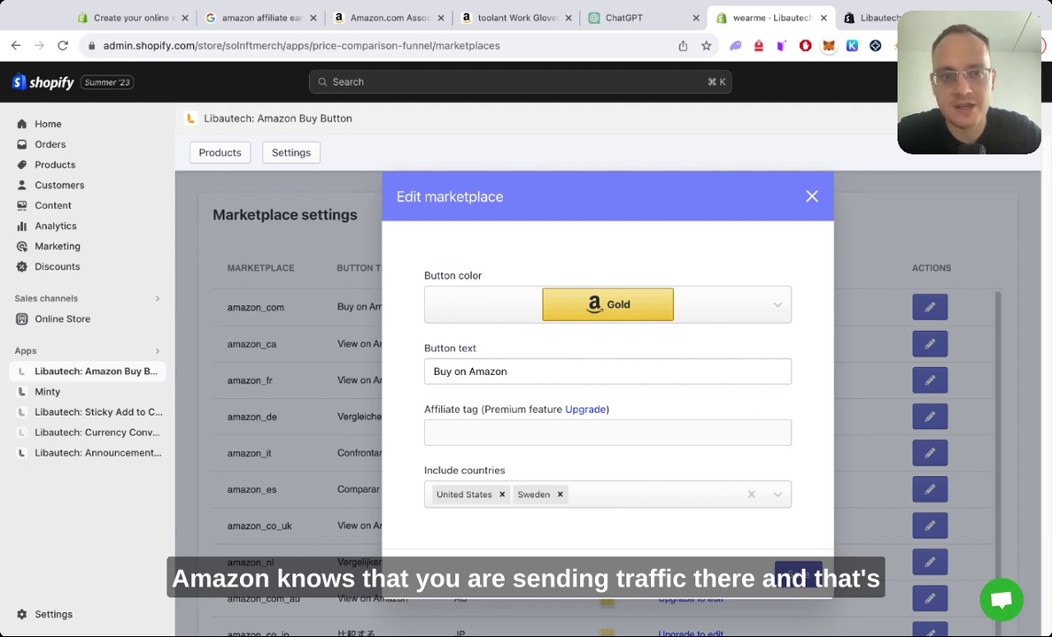
left_click(811, 197)
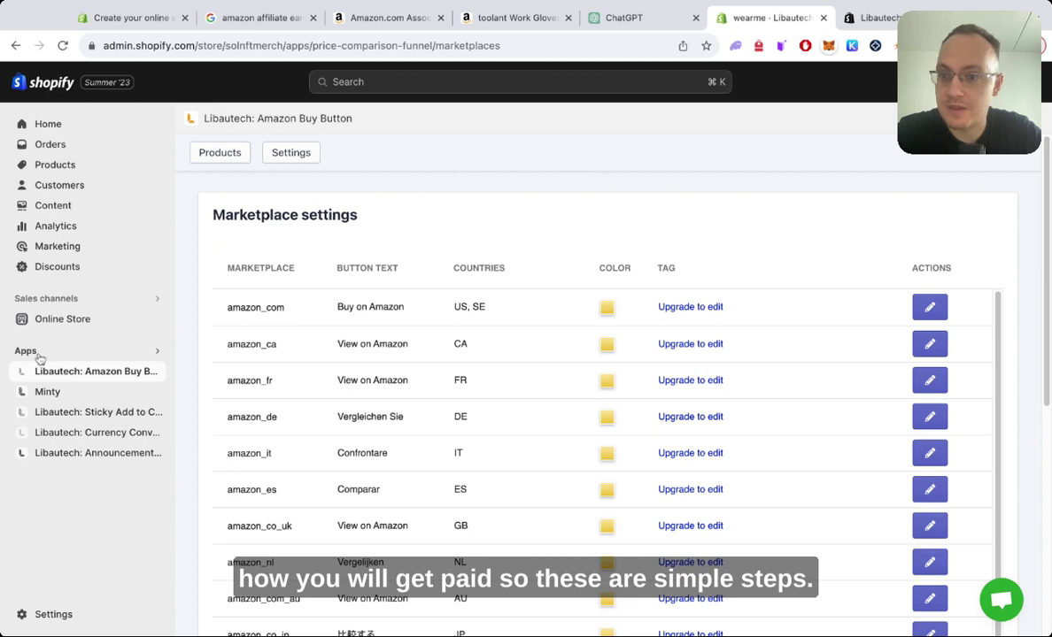
View the Online Store themes, with WearMe (a Dawn theme) as current.
left_click(56, 319)
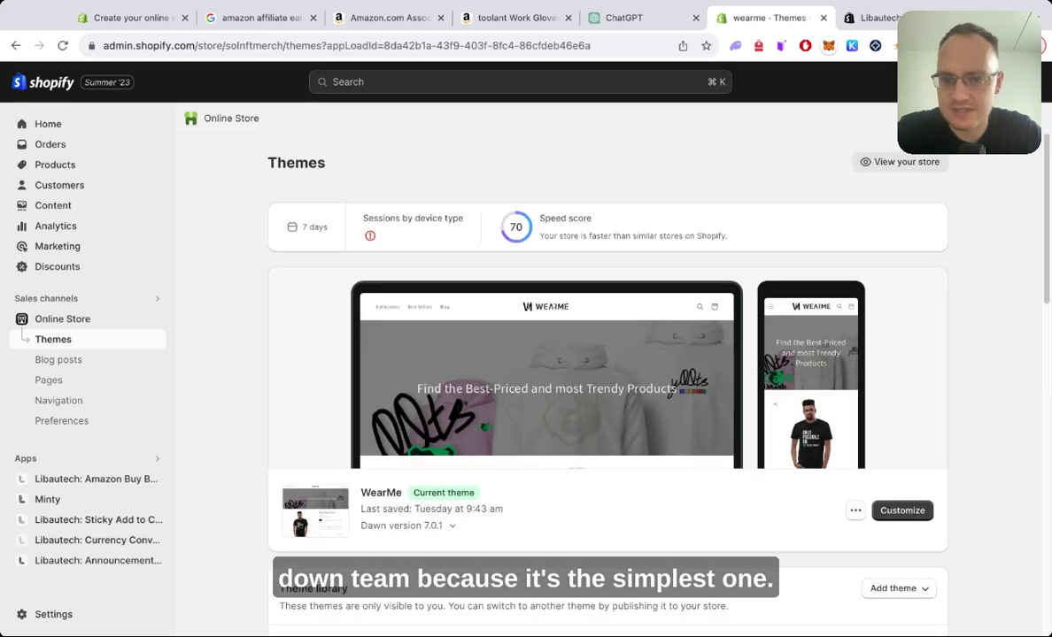
scroll(607, 354, "down", 5)
scroll(608, 354, "up", 5)
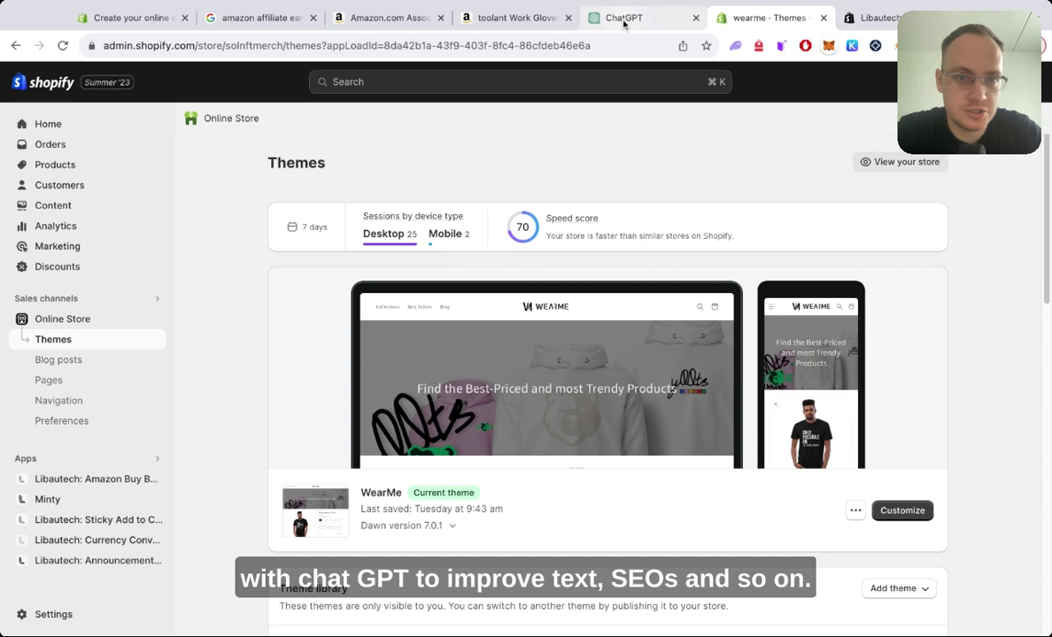
Switch to the ChatGPT chat with the finished Nitrile Grip Gloves description.
left_click(623, 20)
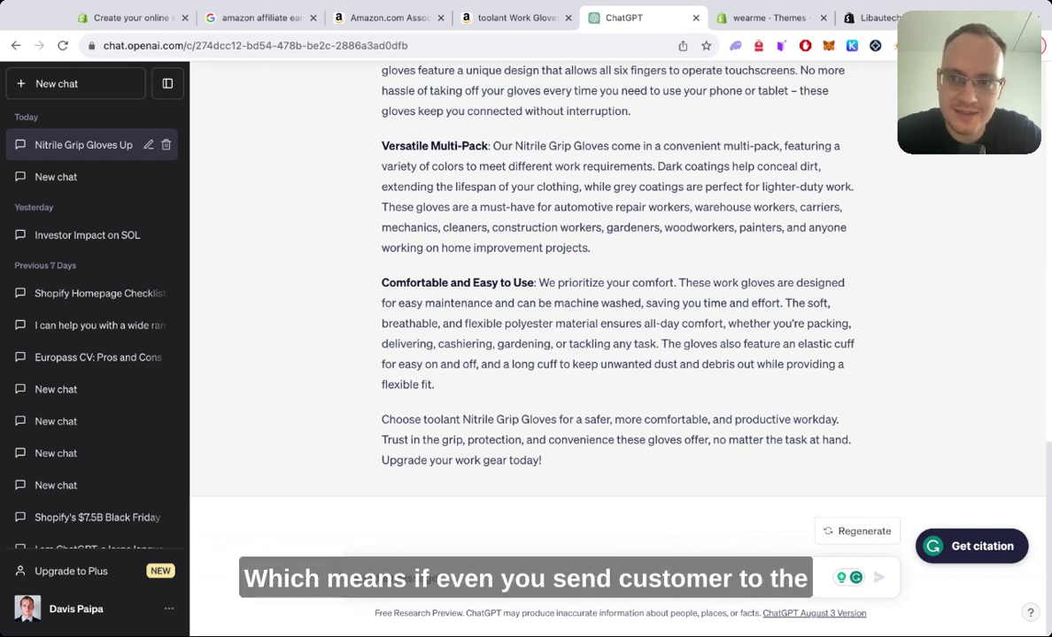
Return to the wearme Themes page showing WearMe (Dawn 7.0.1) and the Dawn library theme.
left_click(767, 18)
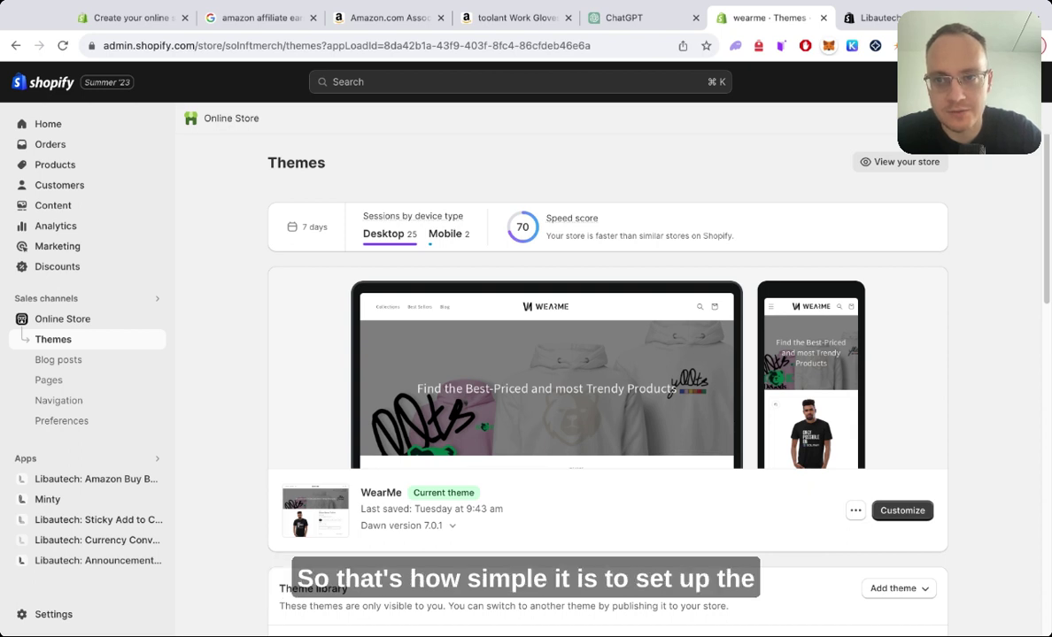
scroll(572, 347, "down", 1)
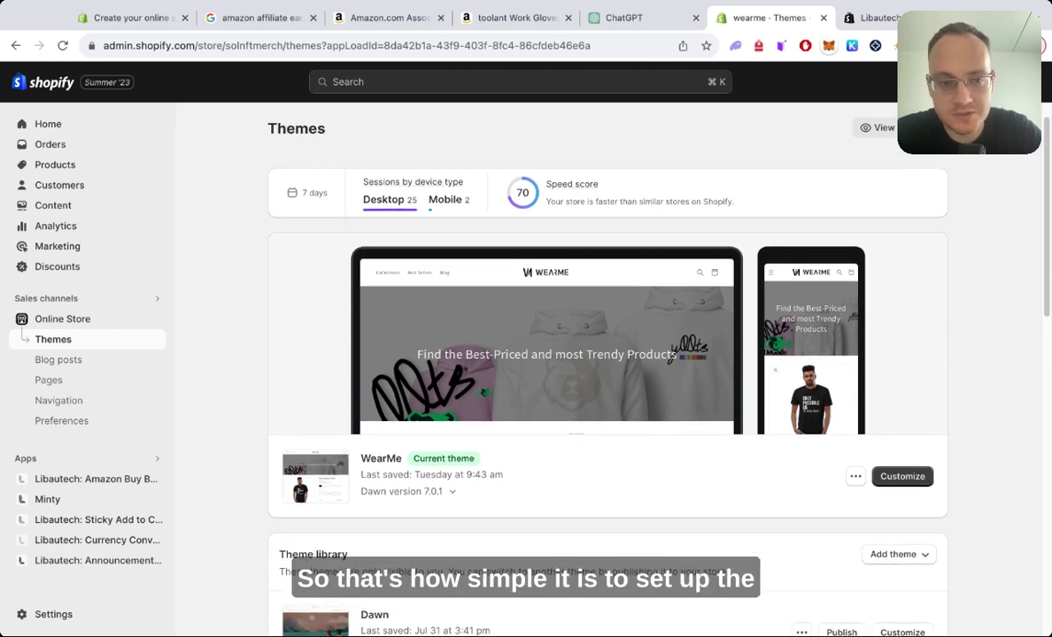